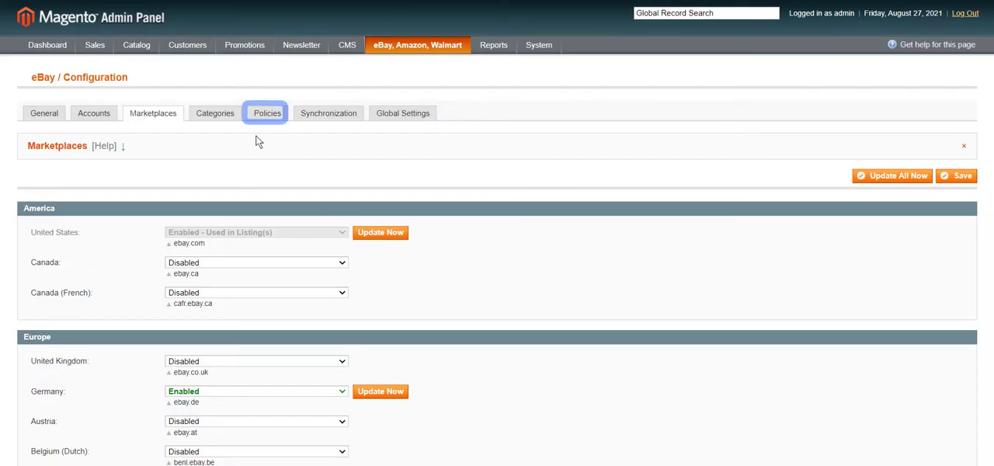
Open the Revise Rules of US Sync Policy and set the Categories / Specifics revision option
click(266, 121)
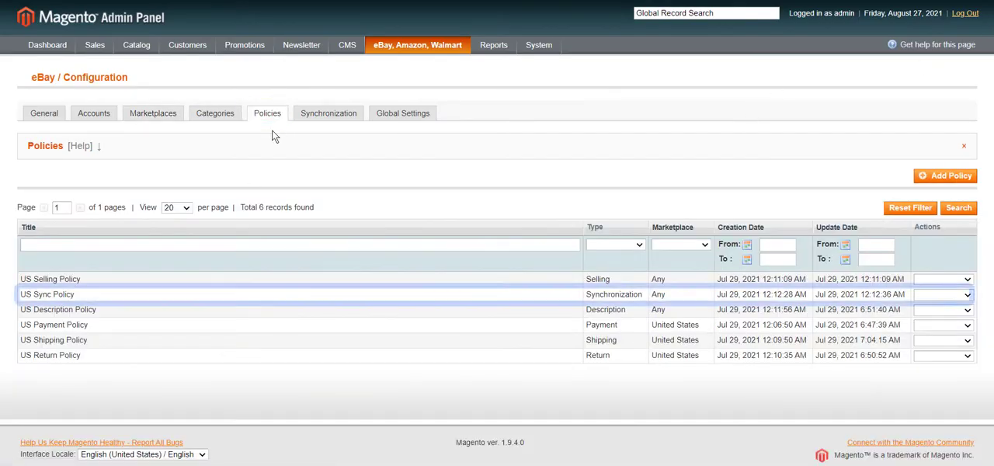
click(207, 297)
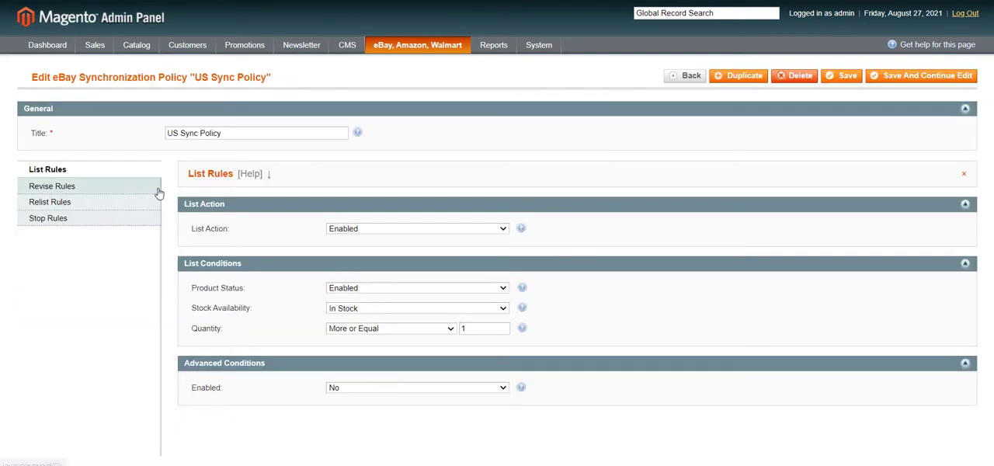
click(154, 188)
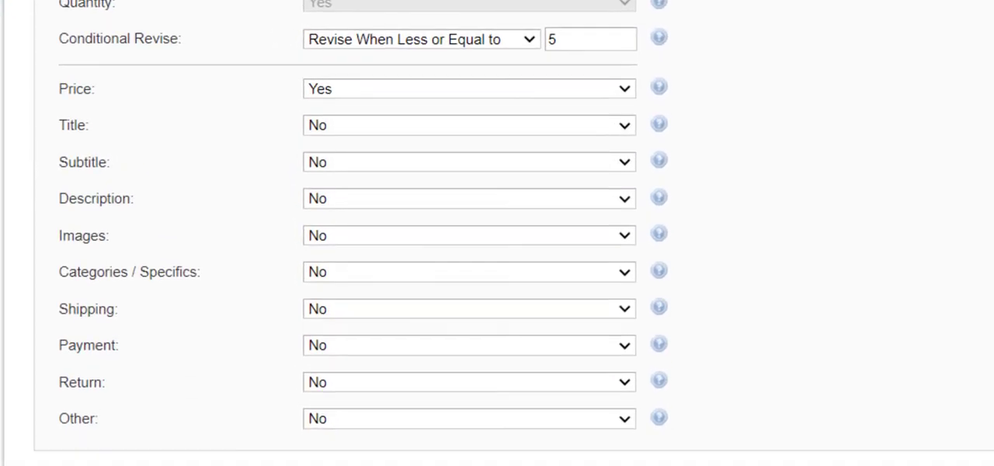
click(497, 376)
click(630, 311)
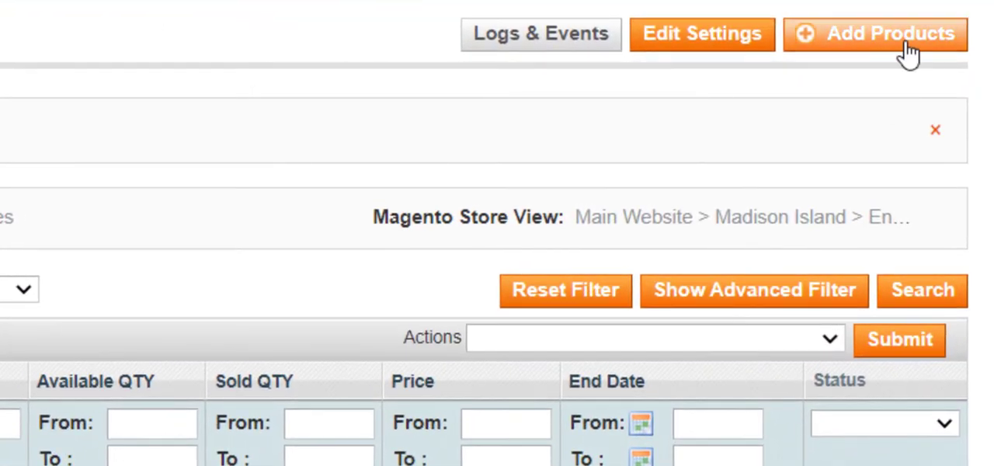
Add Trumpeting Ceramic Elephant, Dinning Candle Holder and Decorative Blue Throw Pillow to the Decorative accents listing and continue to category assignment
click(909, 53)
click(874, 82)
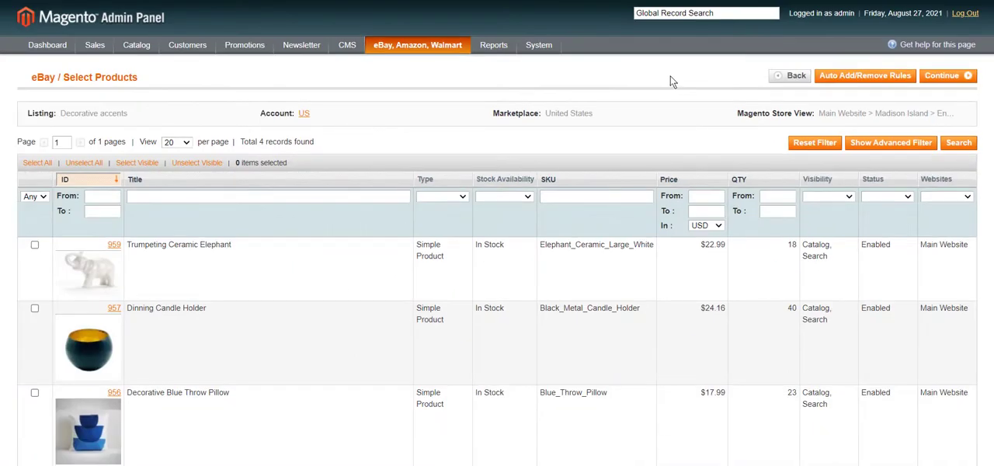
click(34, 245)
click(34, 308)
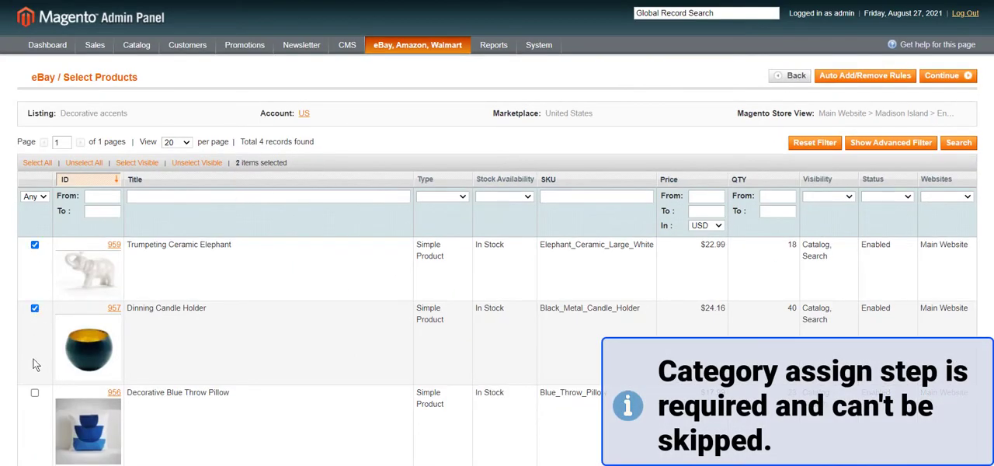
click(942, 75)
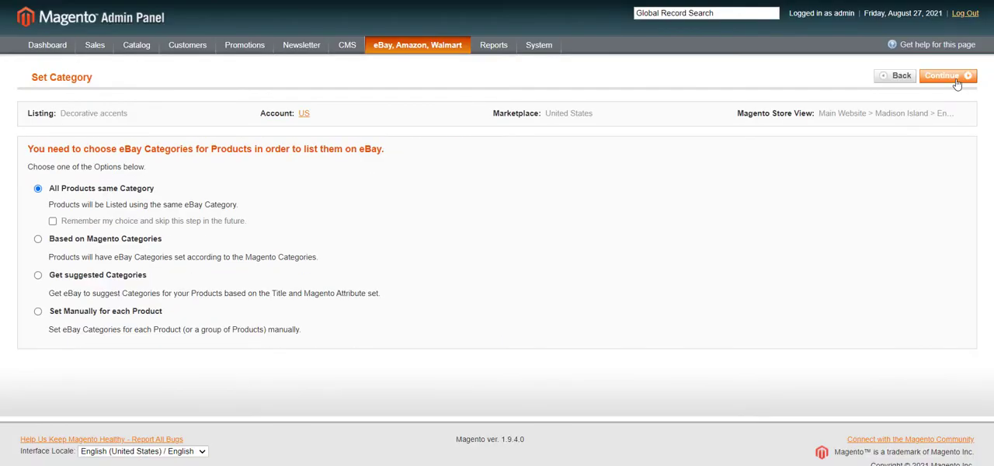
Try the All Products same Category option, then the Get suggested Categories option, for assigning eBay categories
click(956, 80)
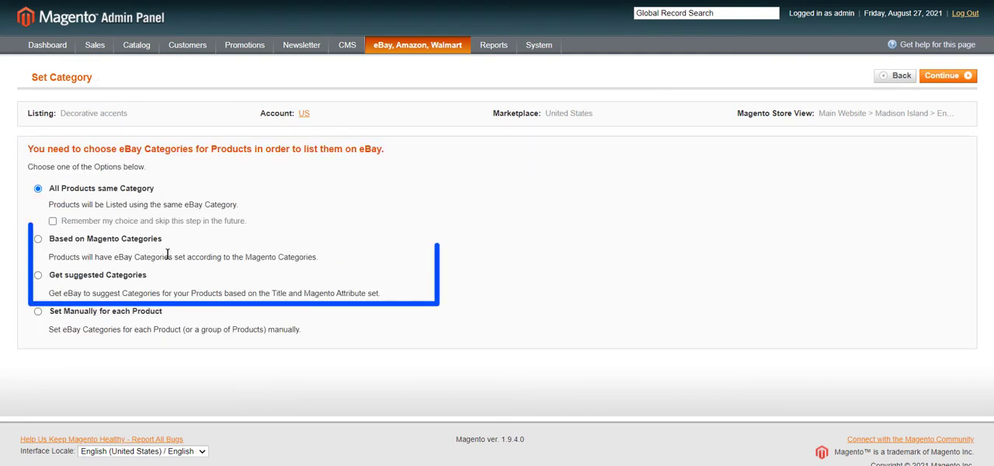
click(38, 239)
click(38, 275)
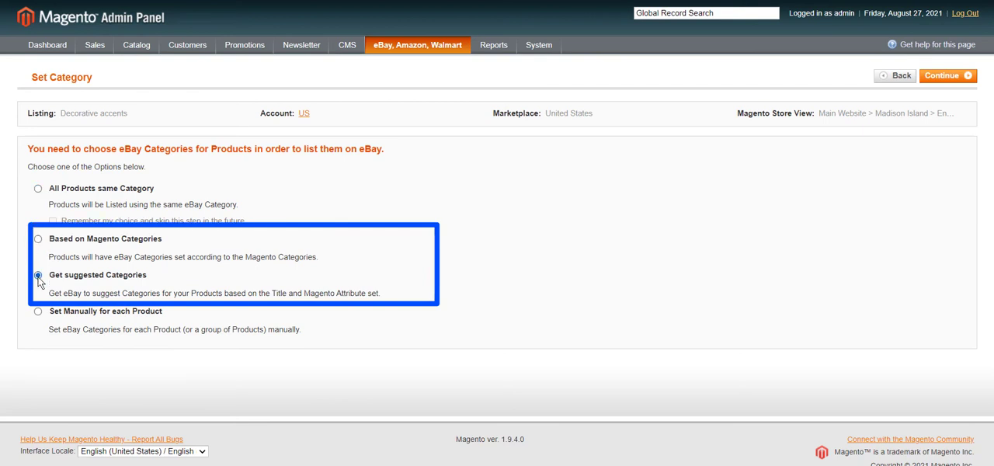
click(941, 75)
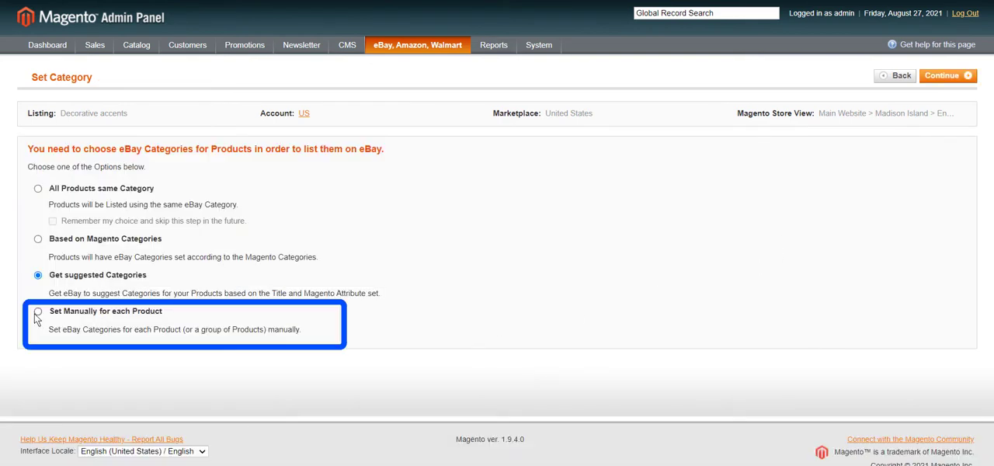
Choose to set categories manually for each product and open the primary eBay category selection for Trumpeting Ceramic Elephant
click(38, 311)
click(966, 75)
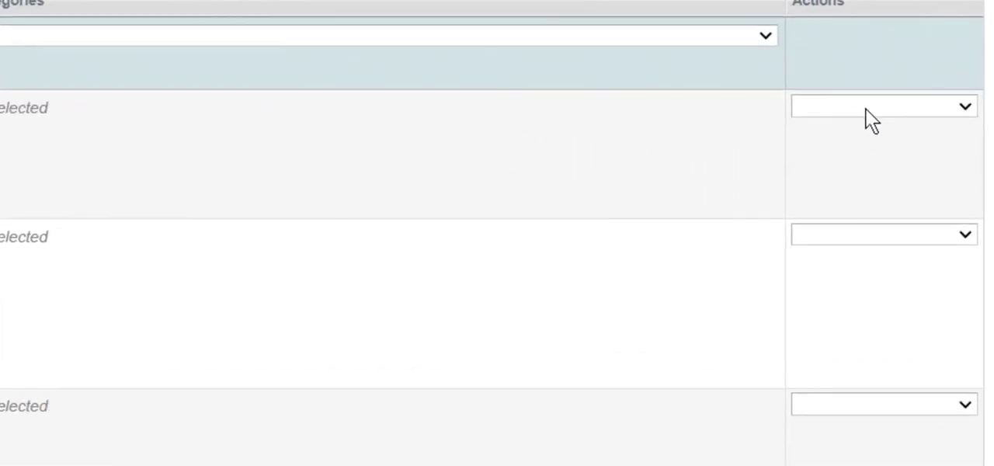
click(919, 232)
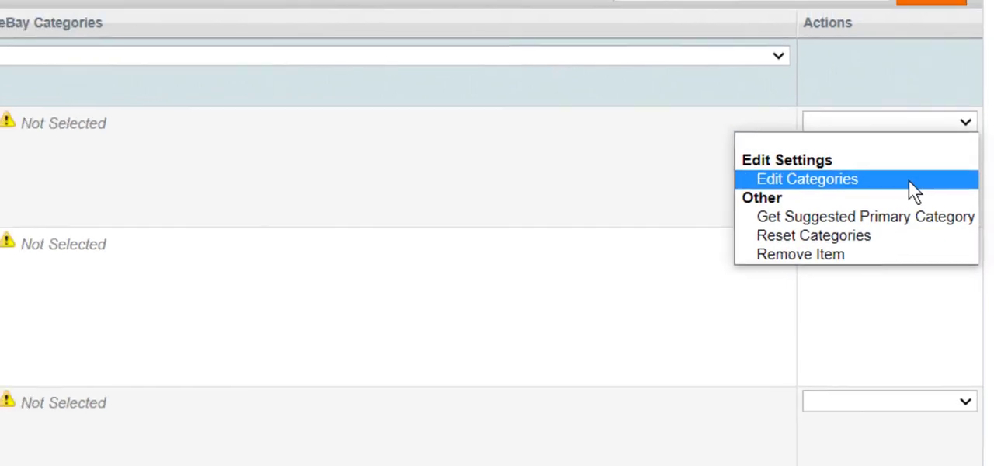
click(906, 169)
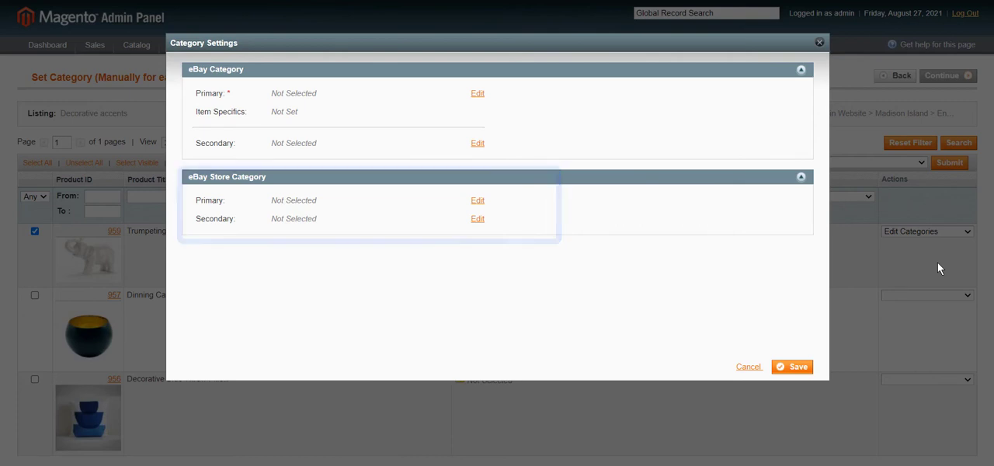
click(478, 93)
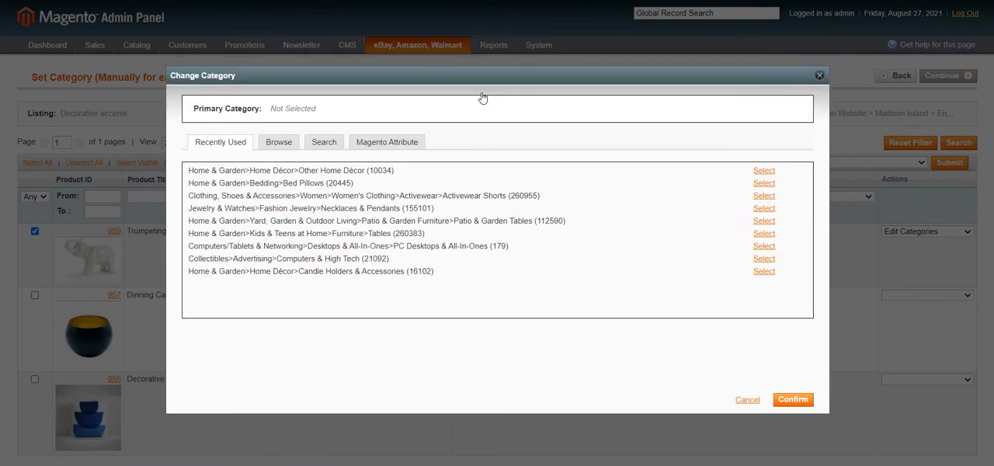
Browse the eBay category tree and select Home & Garden > Home Décor > Other Home Décor as the primary category
click(293, 141)
scroll(320, 247, down, 4)
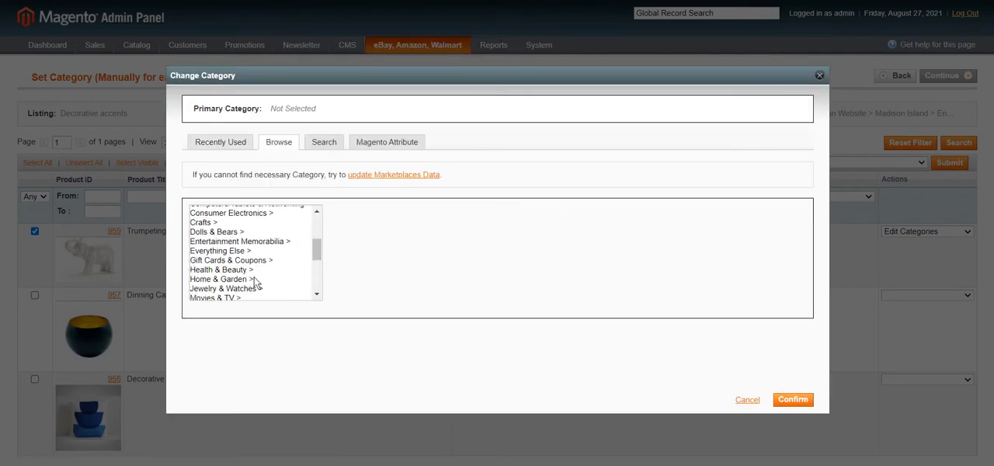
click(247, 280)
click(349, 277)
scroll(530, 287, down, 5)
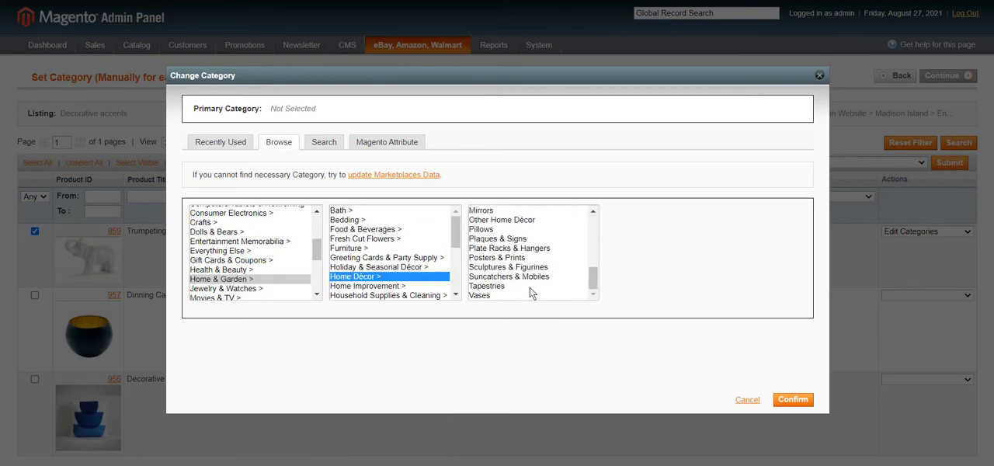
click(521, 220)
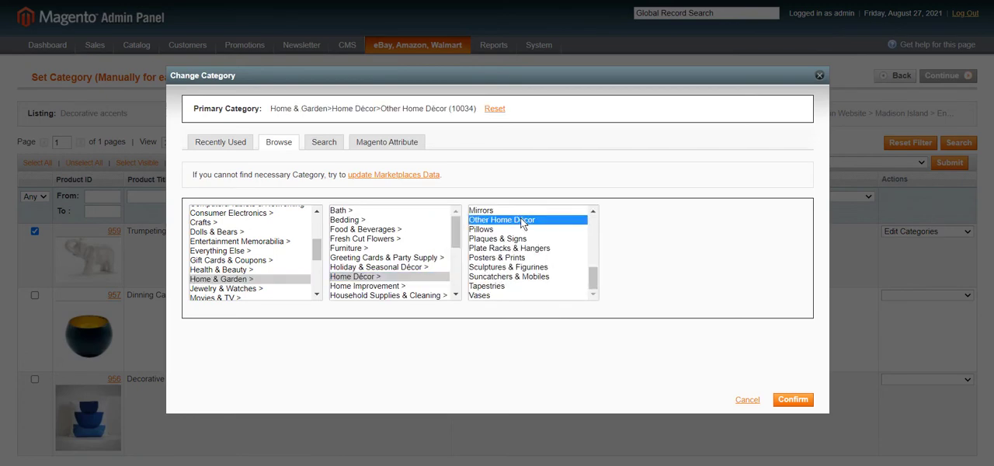
Select the Magento attribute Category as the source of the primary eBay category and confirm the choice
click(324, 144)
click(536, 177)
click(400, 146)
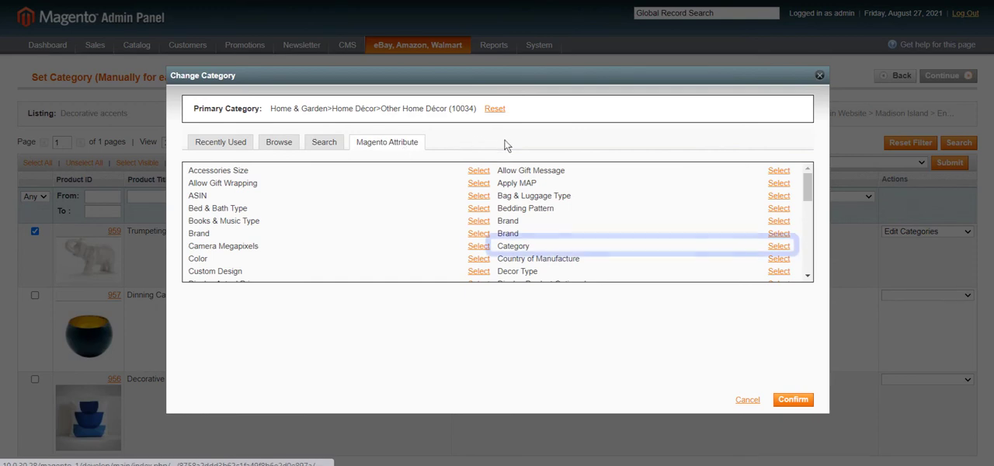
click(779, 246)
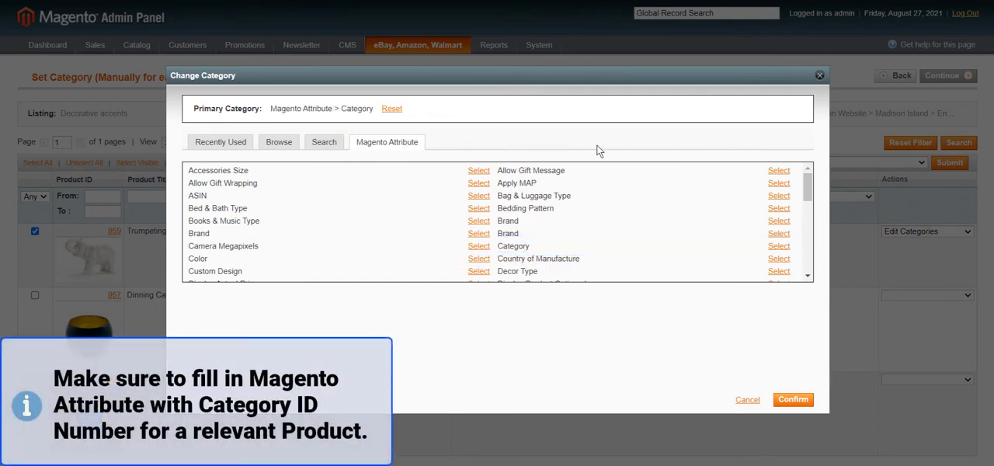
click(786, 400)
Open the item specifics and add a specific in Custom Attribute mode with the value Brand
click(476, 114)
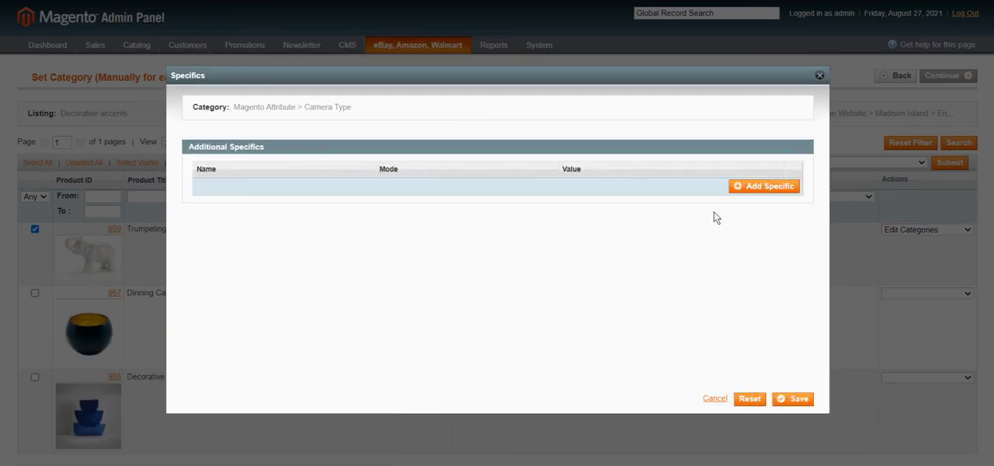
click(761, 185)
click(492, 184)
click(493, 194)
click(574, 191)
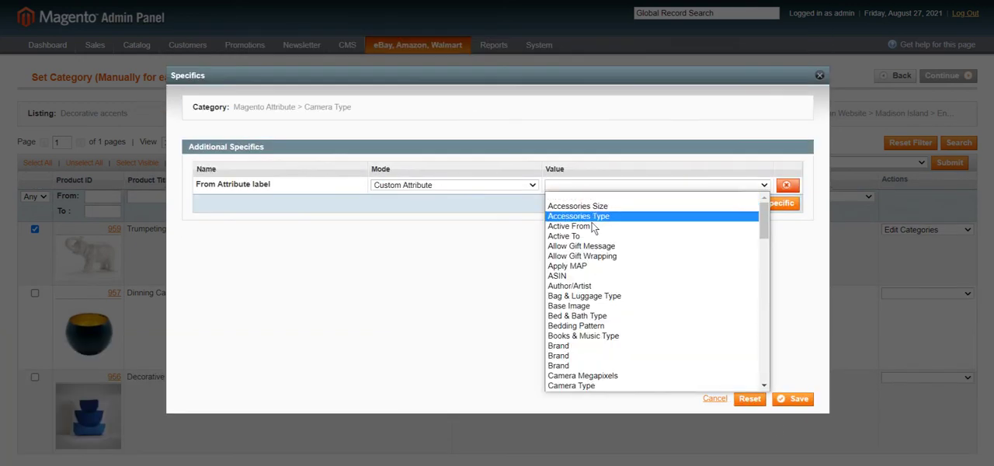
click(586, 360)
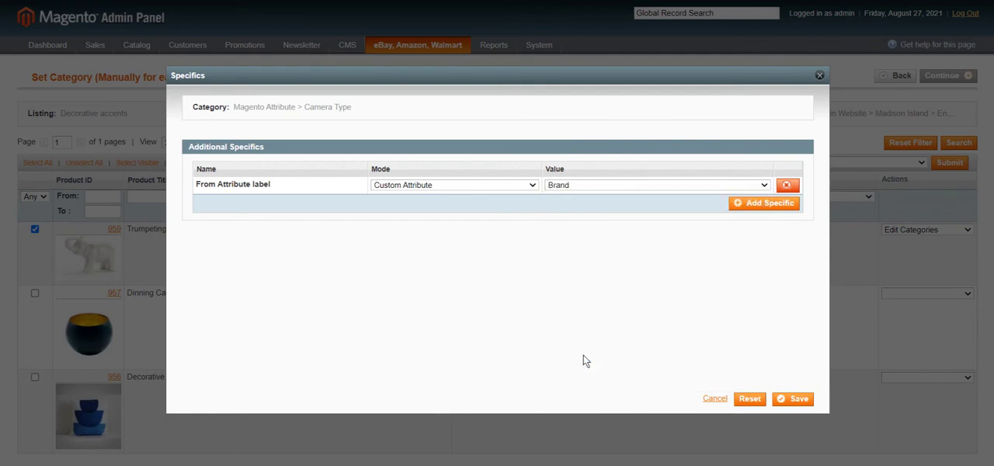
Add a second item specific in Custom Value mode named Size with the value S
click(760, 203)
click(532, 202)
click(522, 221)
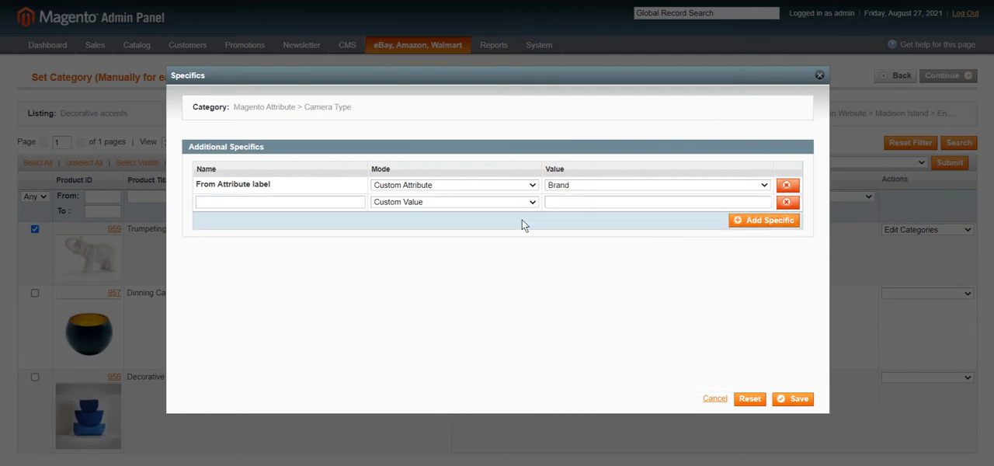
click(358, 200)
text(Size)
click(587, 202)
text(S)
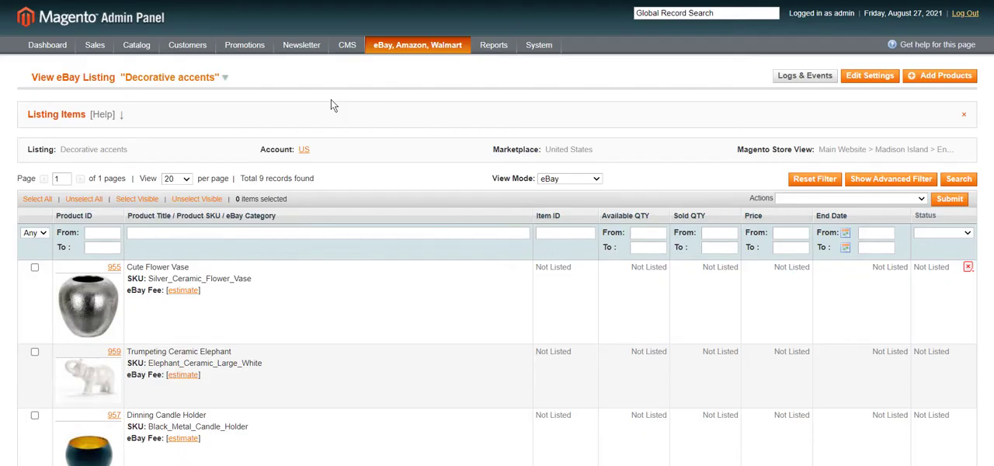
Switch the Decorative accents listing to the Settings view mode and open Categories & Specifics for Dinning Candle Holder
click(541, 183)
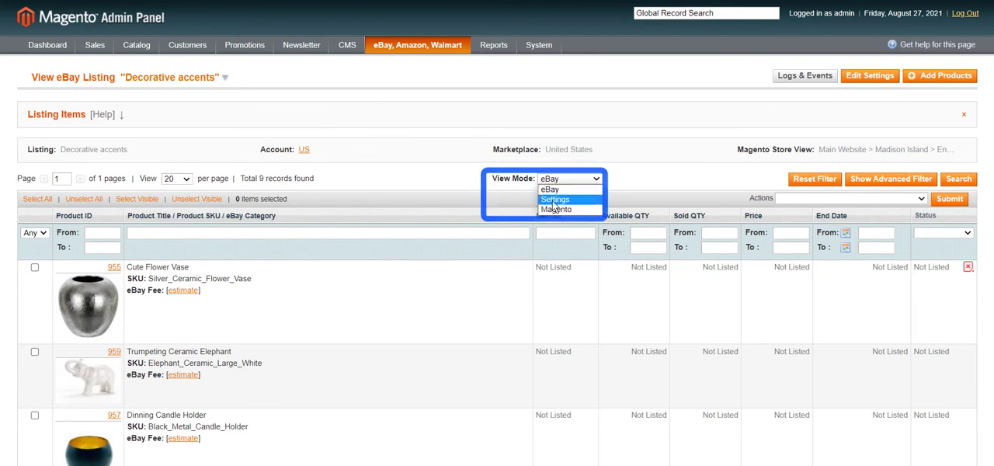
click(555, 200)
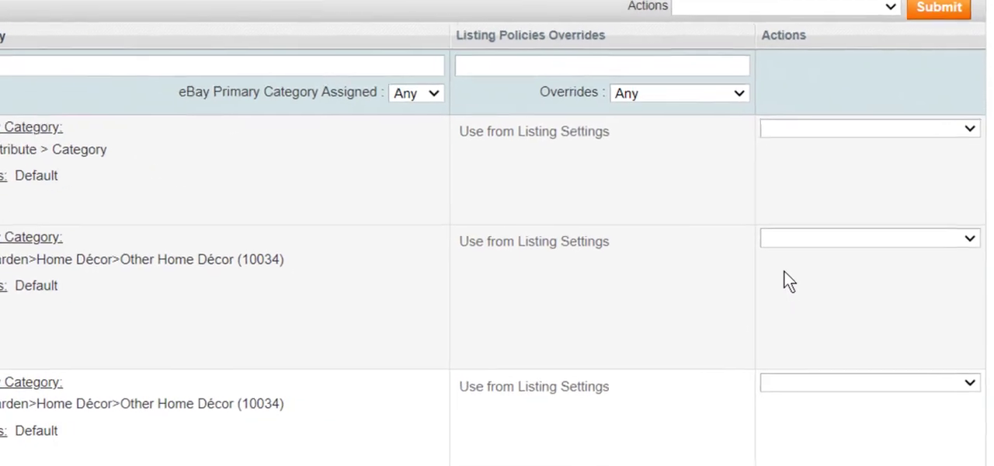
click(792, 238)
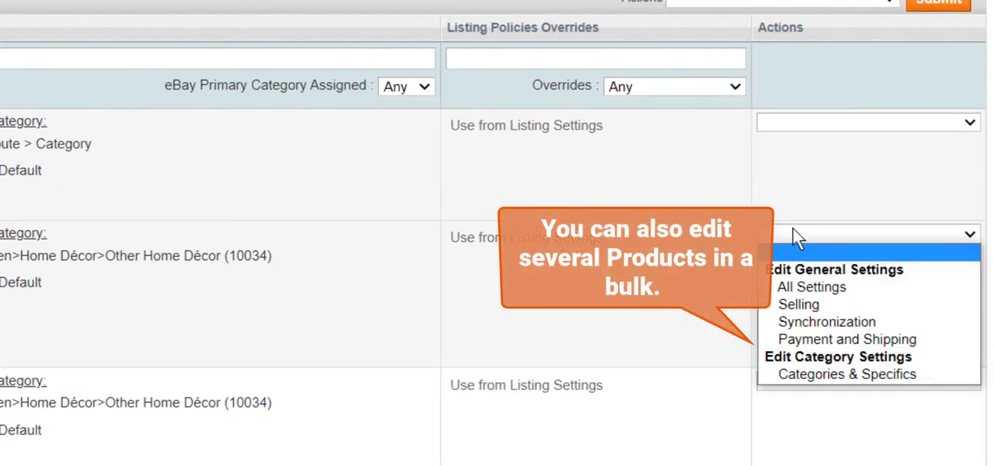
click(825, 374)
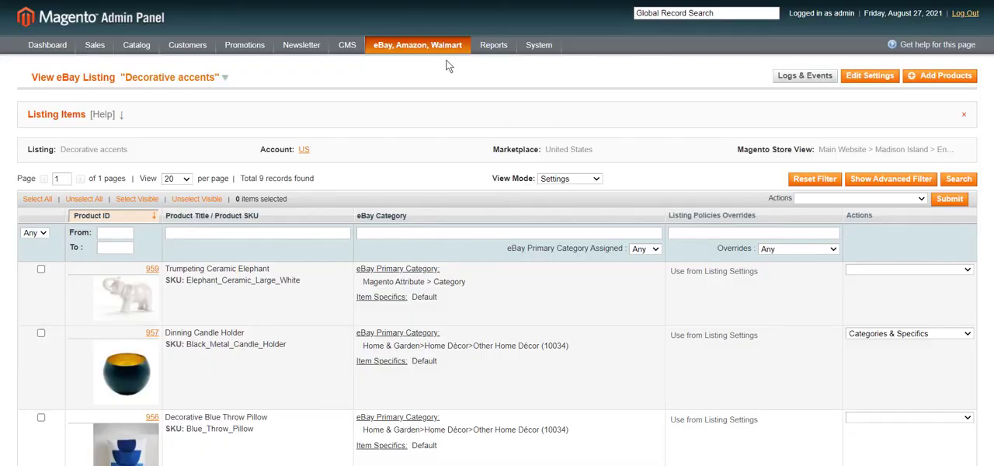
Go to the Categories section of the eBay configuration and view Home & Garden>Home Décor>Other Home Décor (10034)
mouse_move(441, 50)
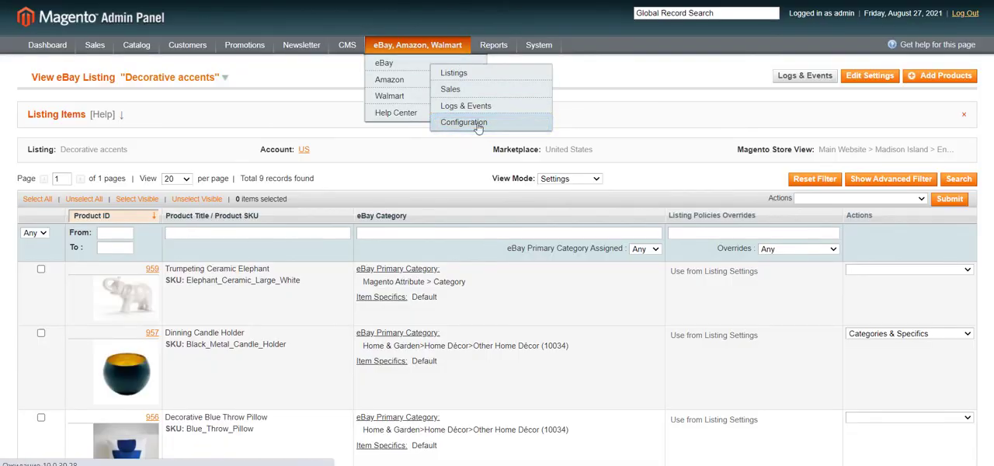
click(477, 124)
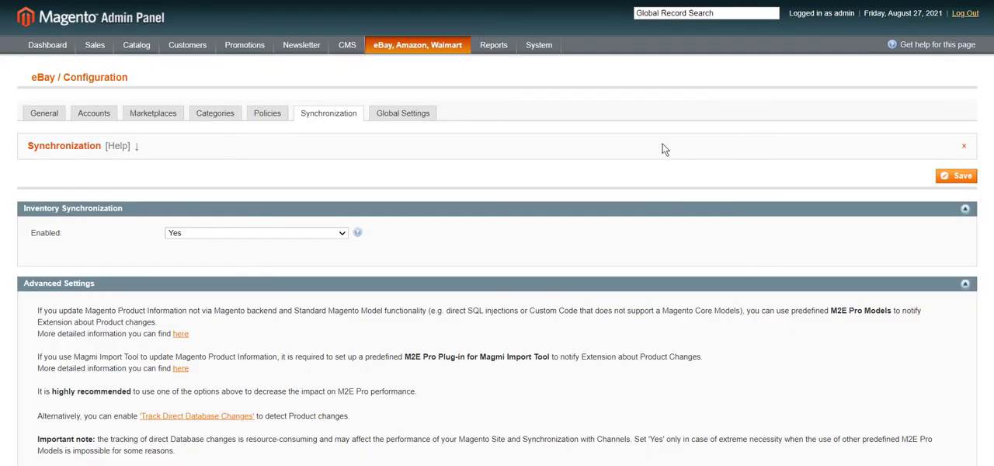
click(228, 118)
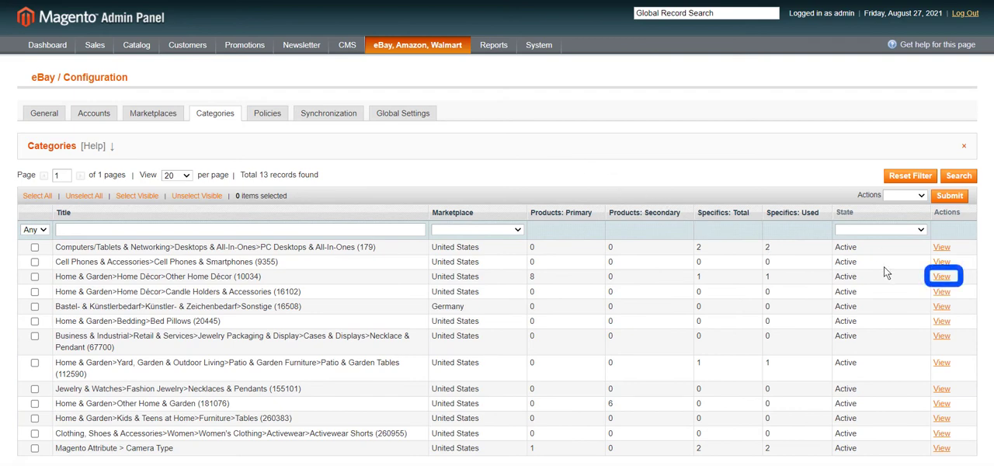
click(941, 276)
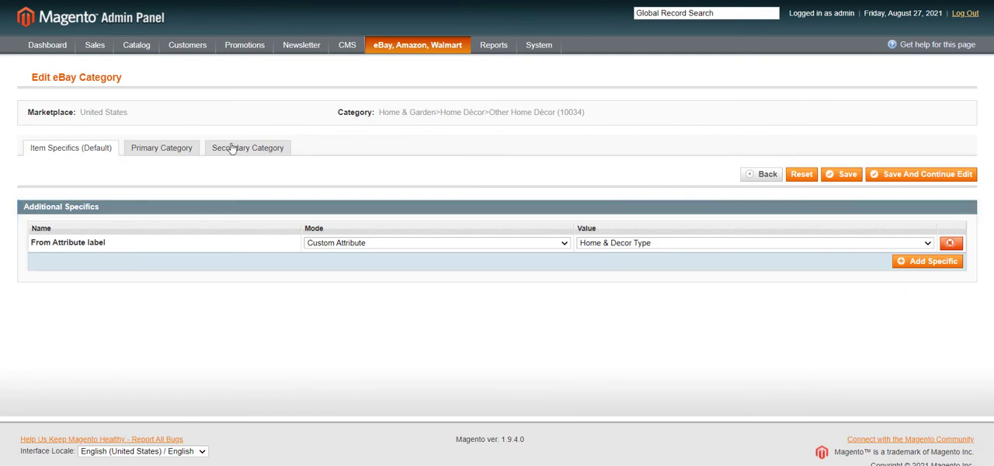
Among the products using this primary category, select the brown, grey and ivory Ceramic Flower Plant Pots and submit the Edit action
click(176, 156)
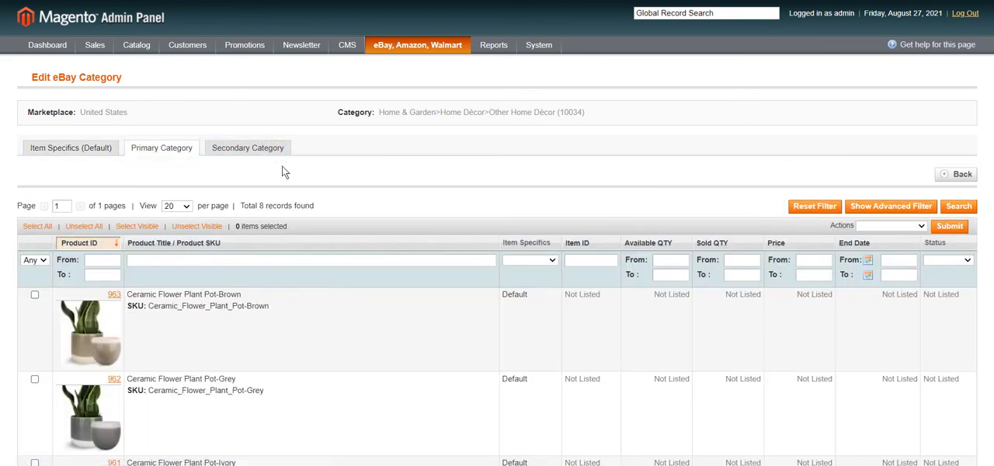
scroll(580, 178, down, 1)
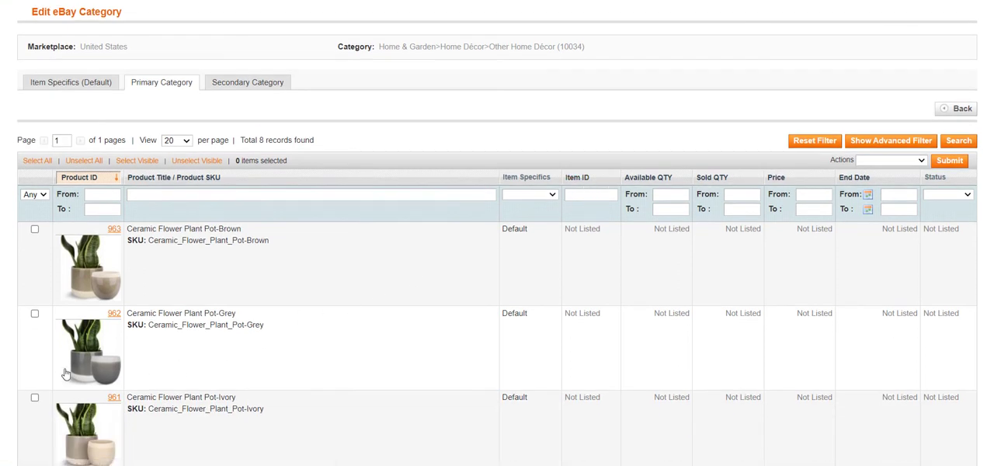
click(34, 398)
click(34, 313)
click(899, 162)
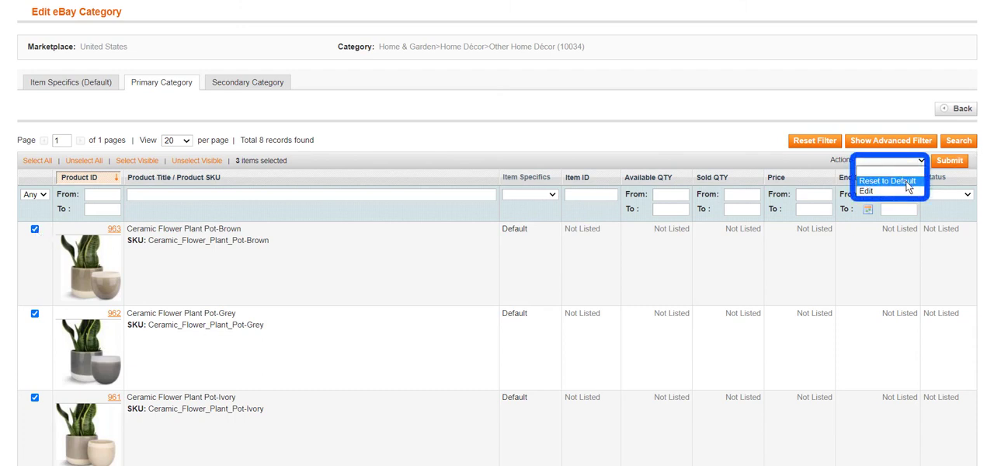
click(910, 191)
click(949, 161)
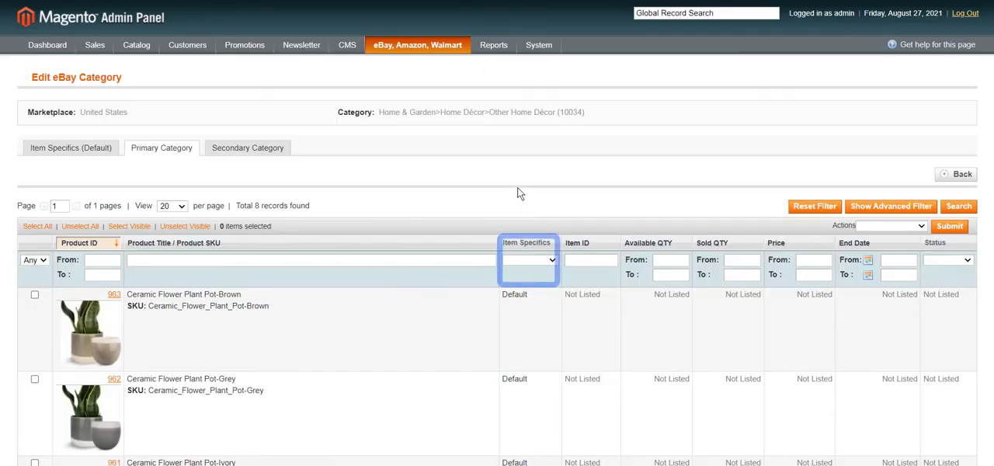
Filter the category's product list by Custom item specifics
click(530, 260)
click(555, 285)
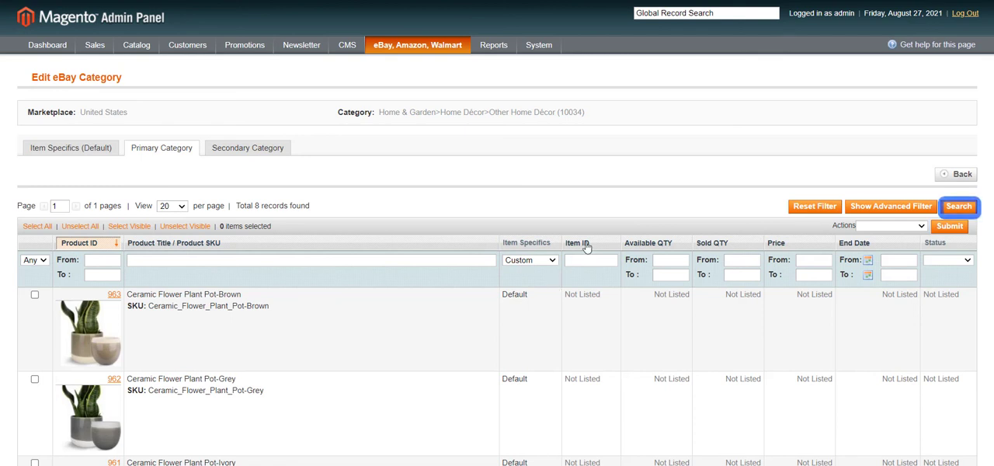
click(957, 206)
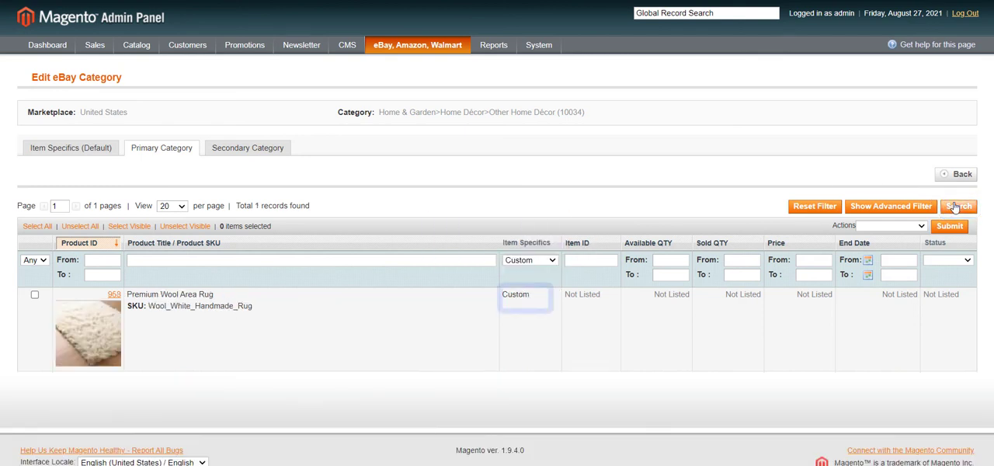